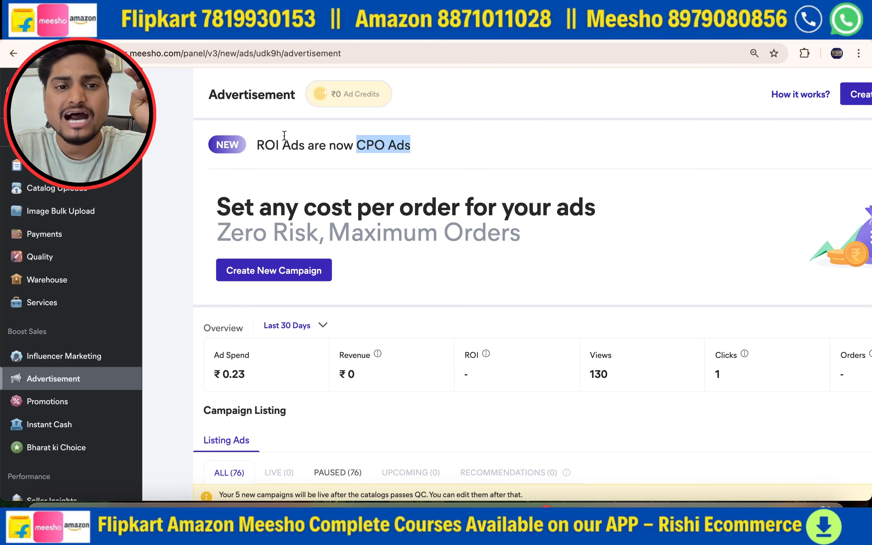
# Step: Highlight the ROI Ads and CPO Ads wording in the advertisement announcement
pyautogui.moveTo(256, 146); pyautogui.dragTo(307, 147)
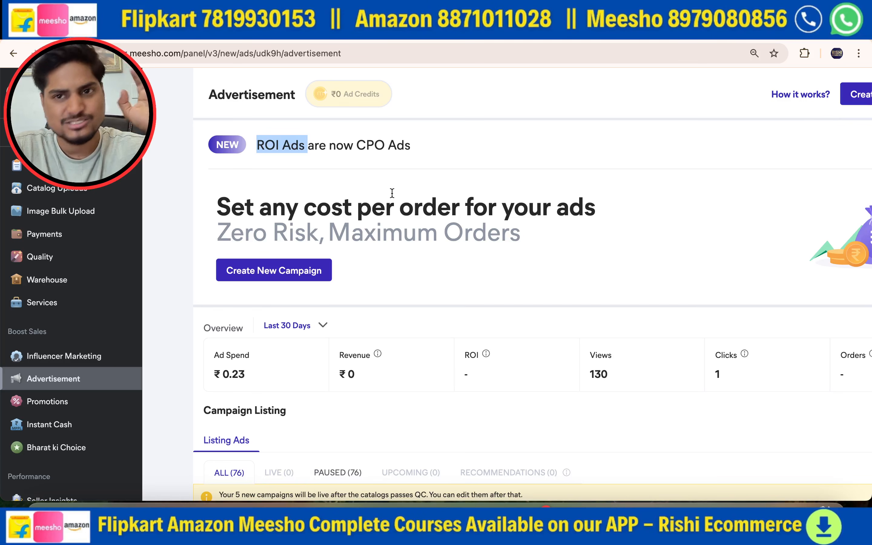
pyautogui.moveTo(356, 145); pyautogui.dragTo(410, 147)
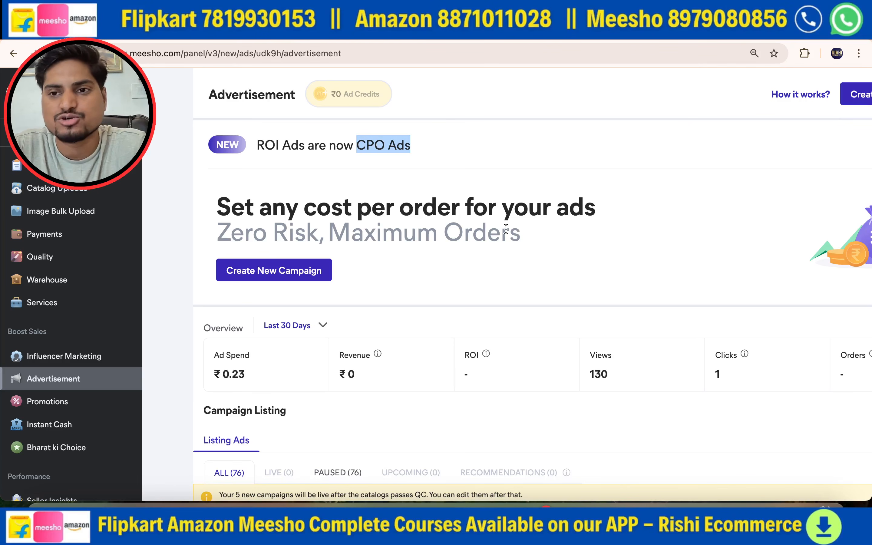
# Step: Open the advertisement FAQ from the How it works help and look through its getting-started questions
pyautogui.hscroll(4, 506, 229)
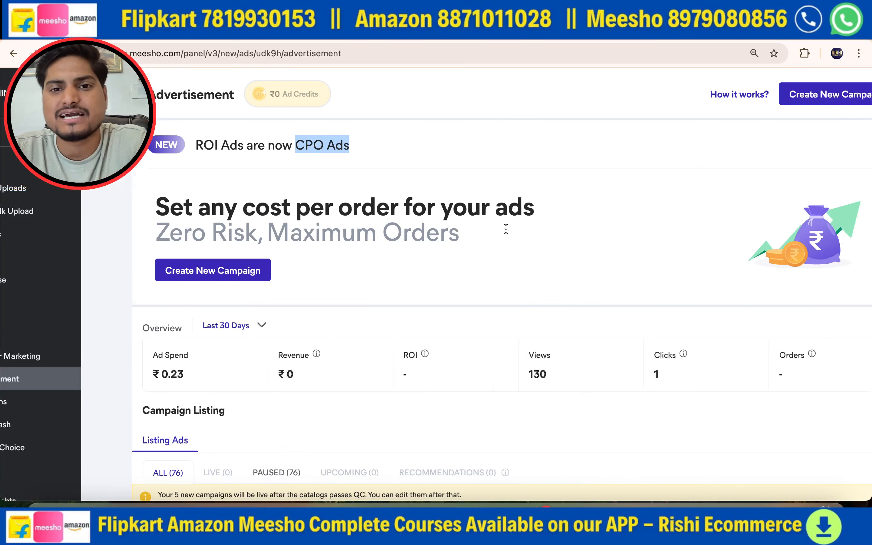
pyautogui.click(654, 98)
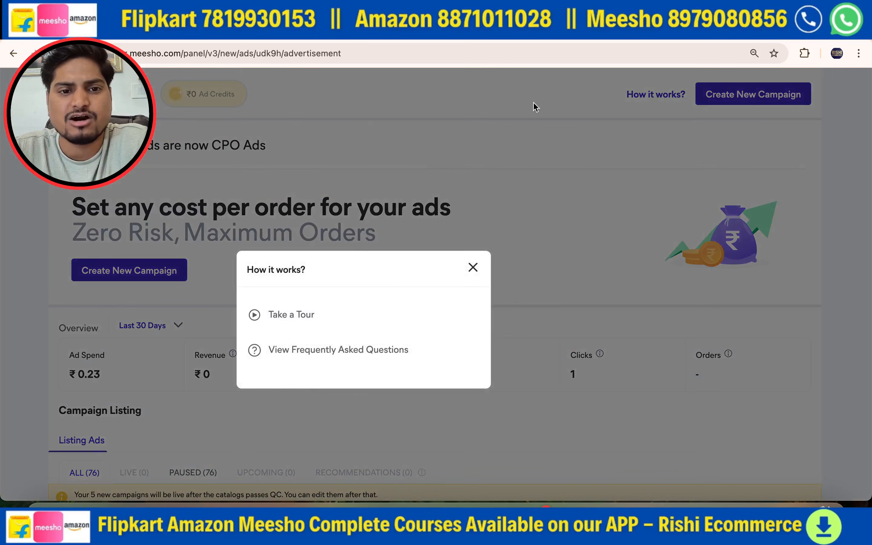
pyautogui.click(310, 357)
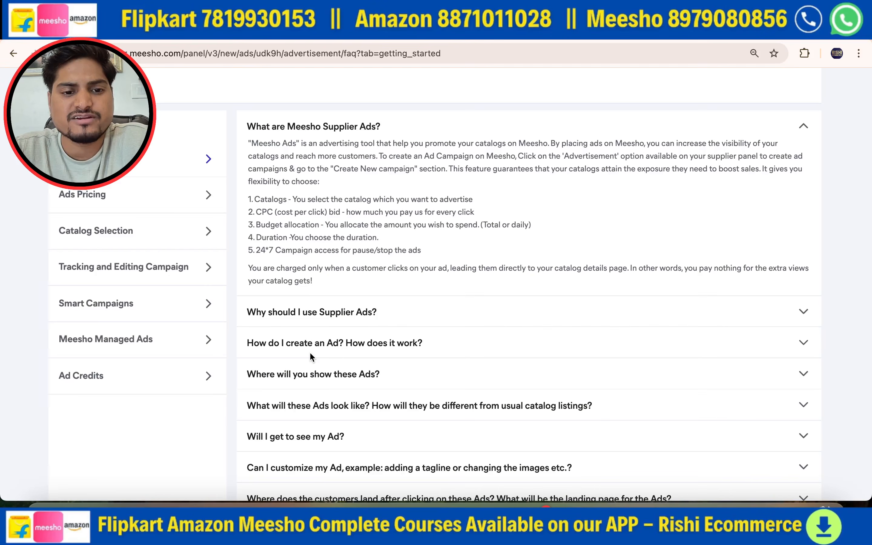
pyautogui.scroll(-2, 419, 422)
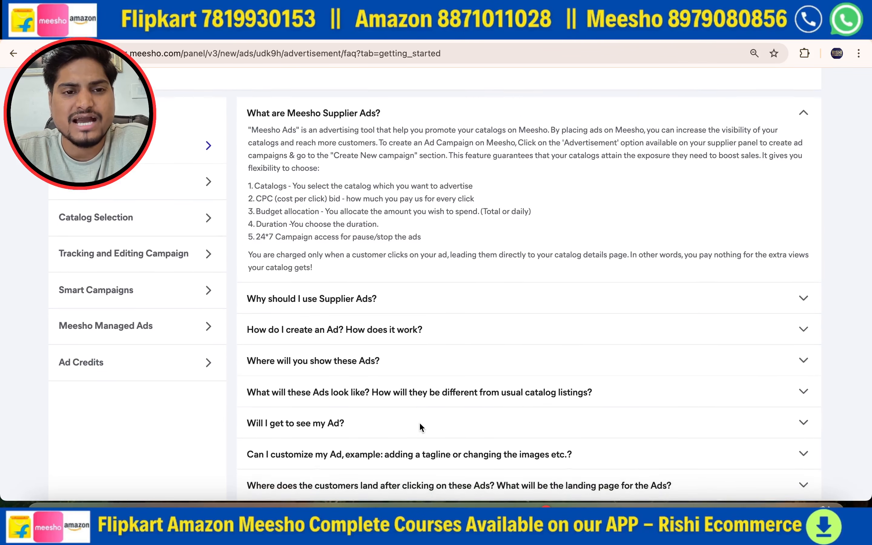
pyautogui.scroll(-3, 421, 427)
pyautogui.hscroll(-5, 420, 428)
pyautogui.hscroll(-5, 420, 428)
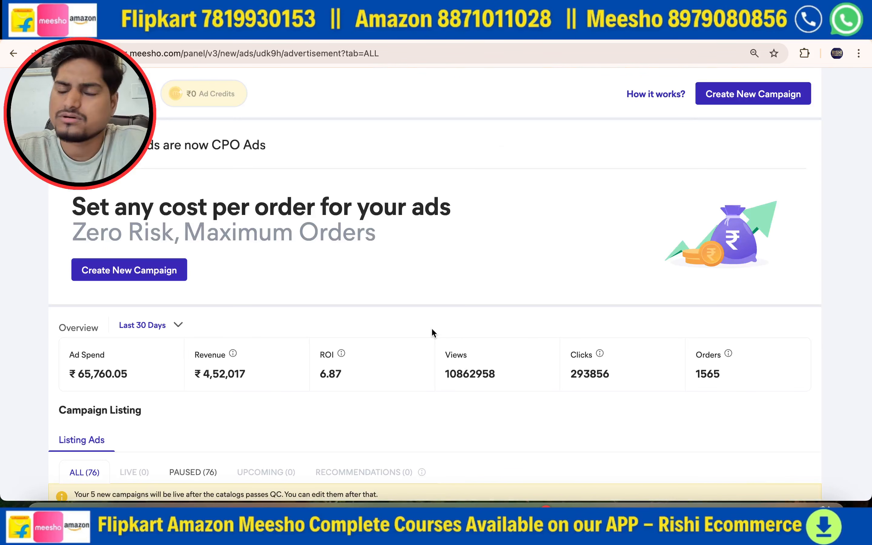
# Step: Highlight the cost-per-order headline on the Advertisement page and start creating a new campaign
pyautogui.hscroll(-5, 432, 327)
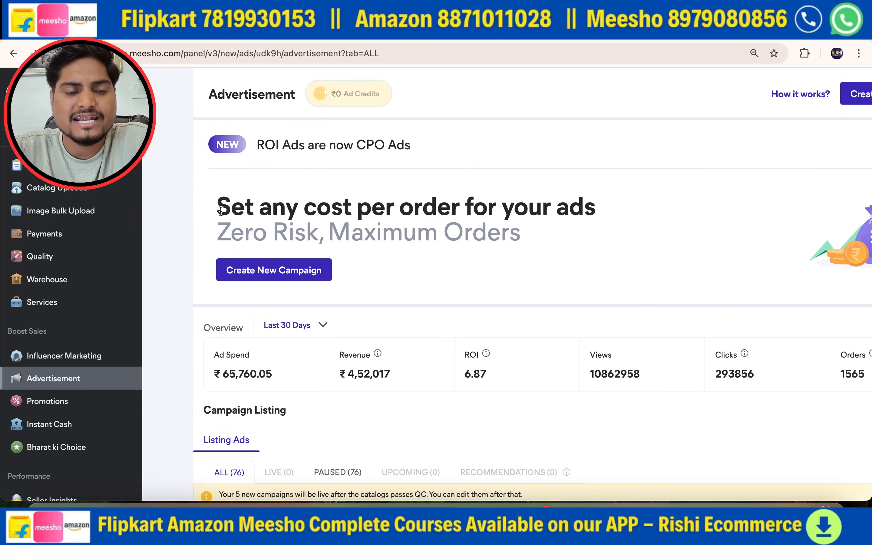
pyautogui.moveTo(220, 205); pyautogui.dragTo(491, 237)
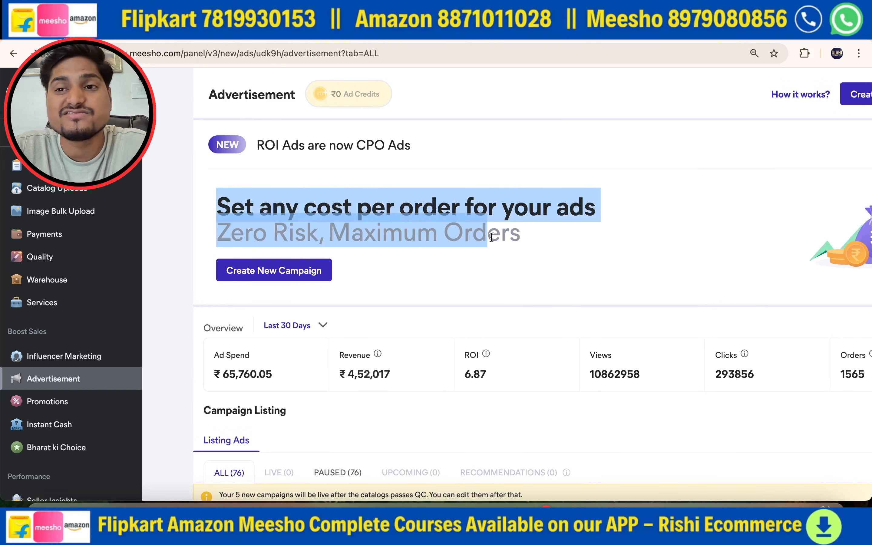
pyautogui.hscroll(3, 491, 237)
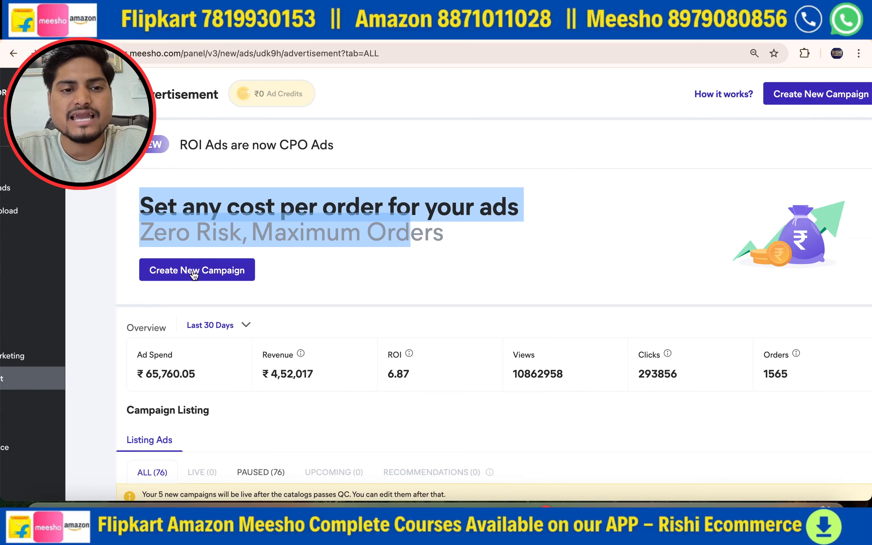
pyautogui.click(194, 274)
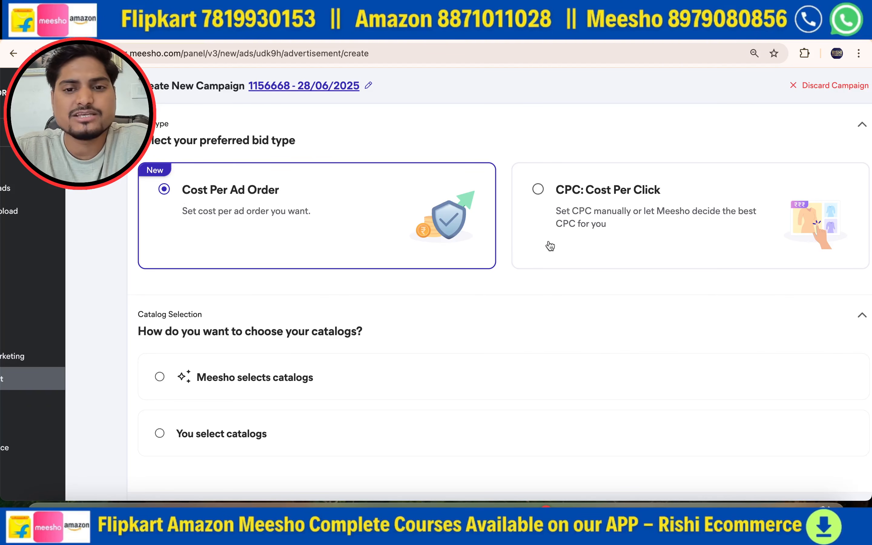
# Step: Rename the new campaign as 1st cpo ads
pyautogui.hscroll(-1, 236, 204)
pyautogui.hscroll(-3, 237, 203)
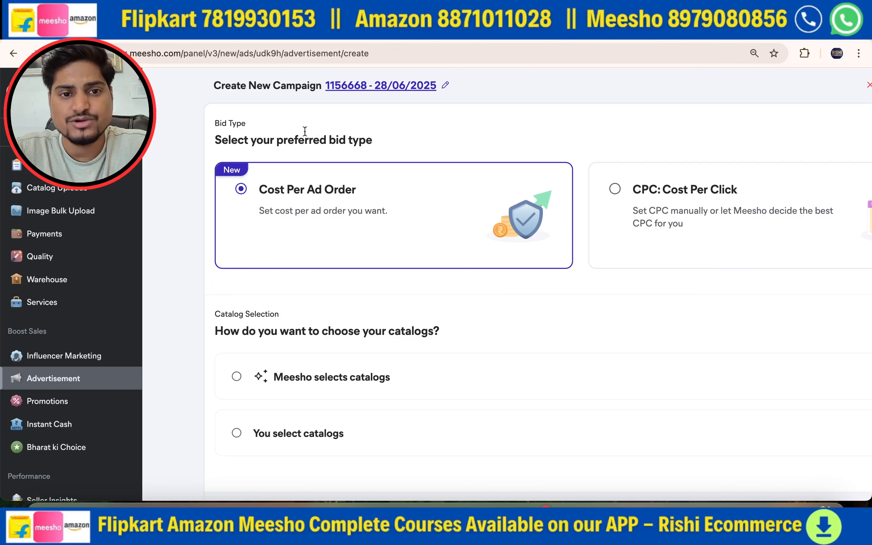
pyautogui.click(446, 86)
pyautogui.tripleClick(373, 86)
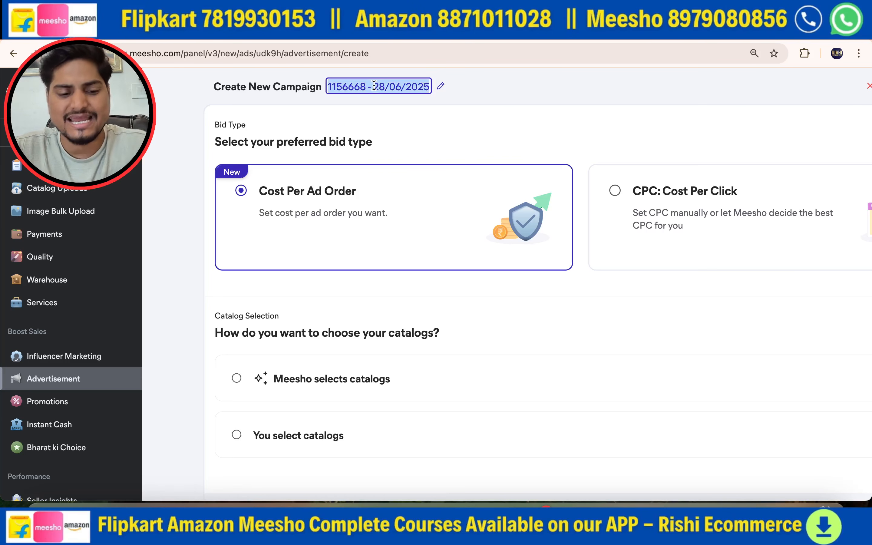
pyautogui.write('1st c')
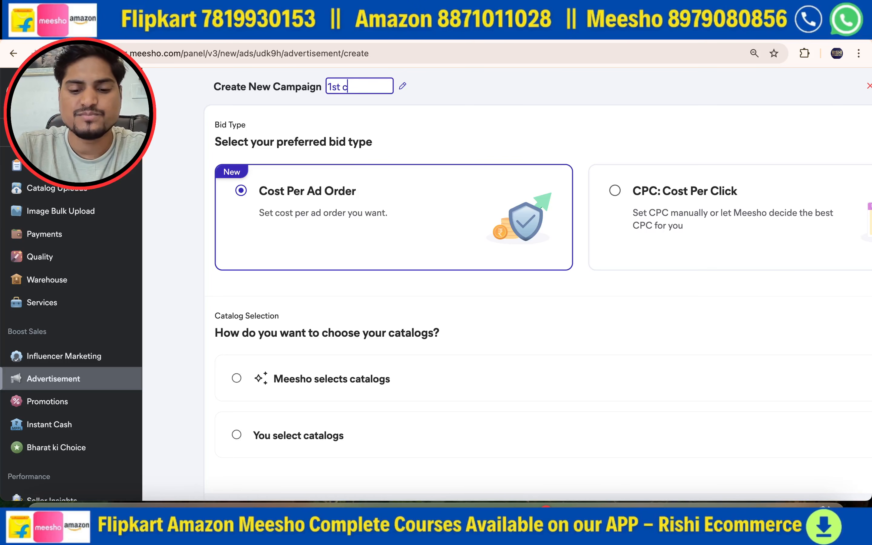
pyautogui.write('po ads')
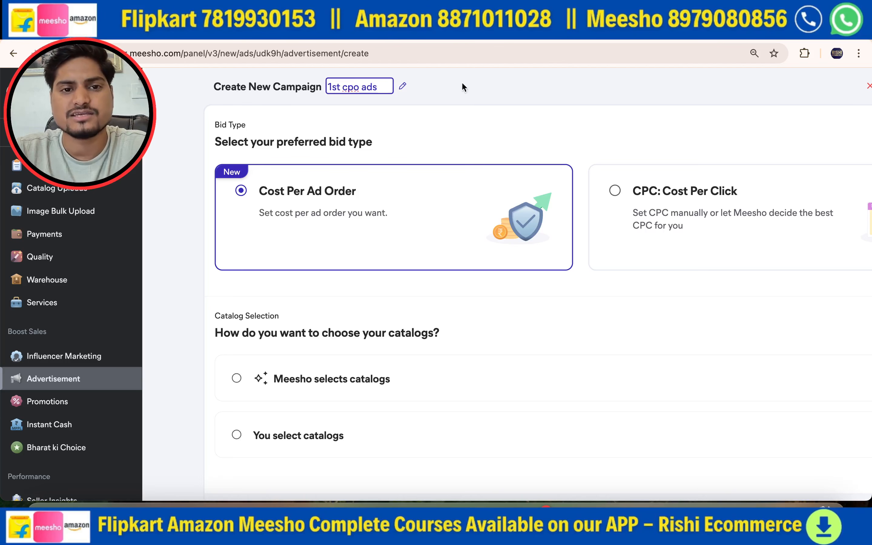
pyautogui.click(471, 84)
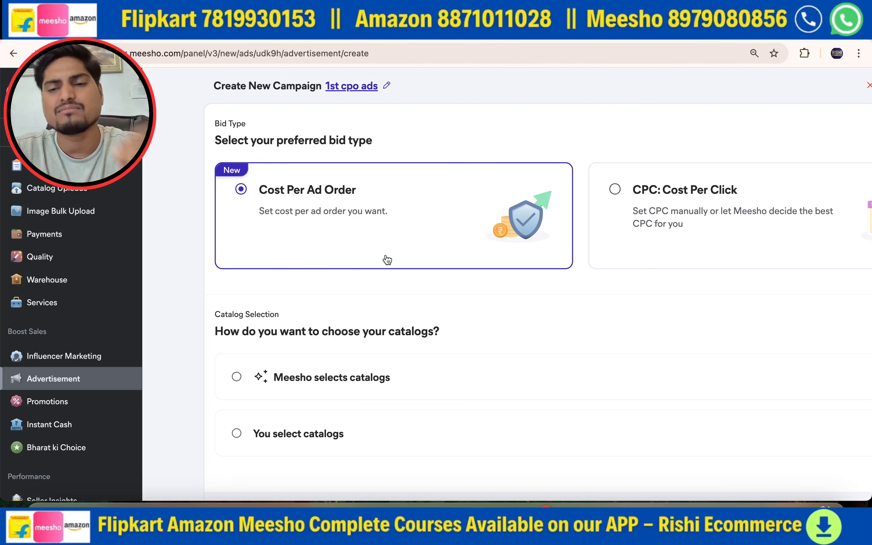
# Step: Set the campaign's catalog selection to You select catalogs, after trying the Meesho selects catalogs option
pyautogui.scroll(-3, 456, 351)
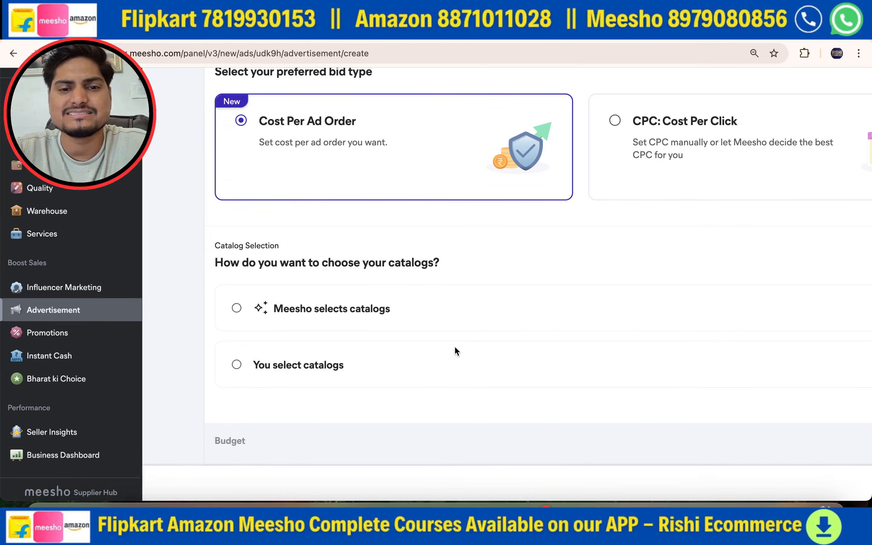
pyautogui.scroll(-2, 454, 347)
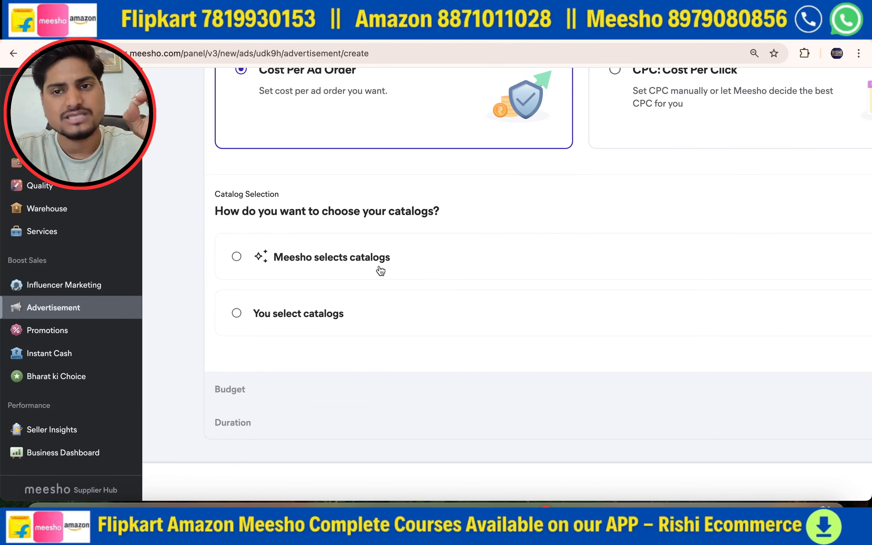
pyautogui.click(237, 257)
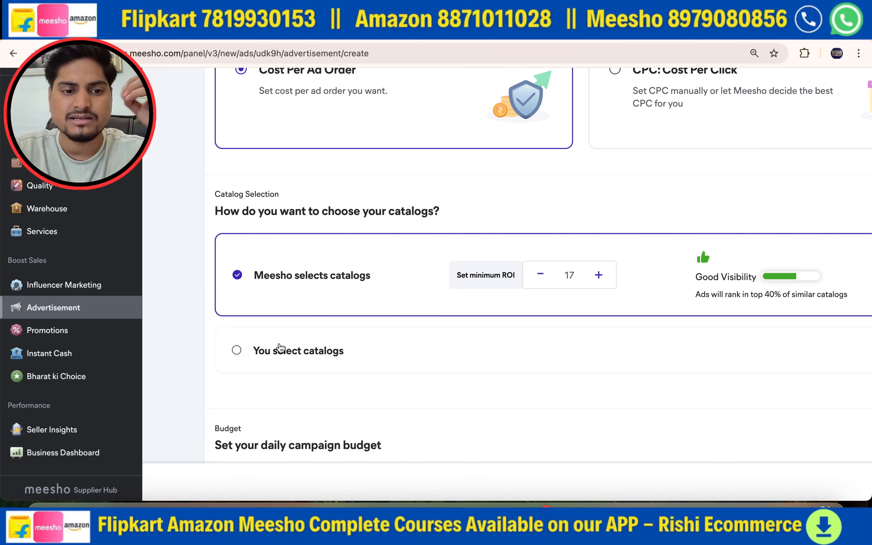
pyautogui.click(237, 351)
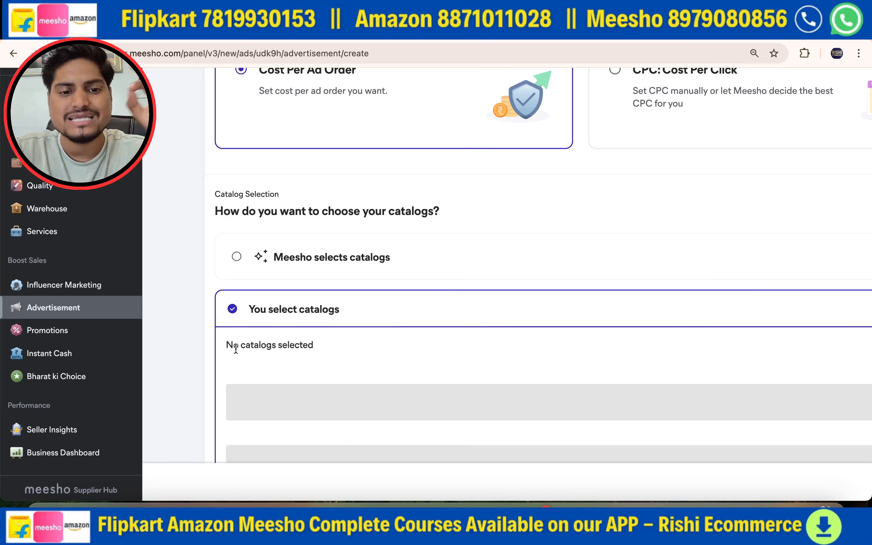
# Step: Examine the preselected catalogs for their ratings, stock, recent orders, maximum CPO and ad visibility
pyautogui.scroll(-2, 411, 361)
pyautogui.scroll(-6, 412, 361)
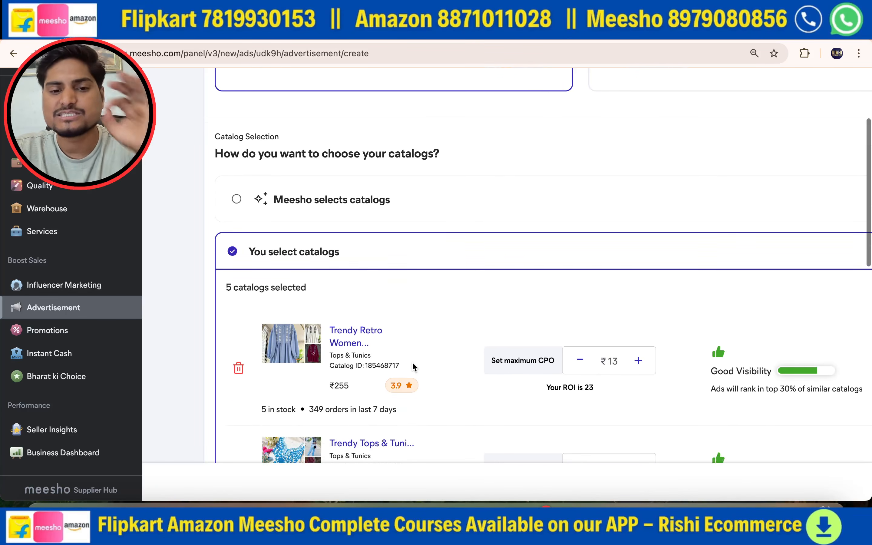
pyautogui.scroll(-8, 413, 366)
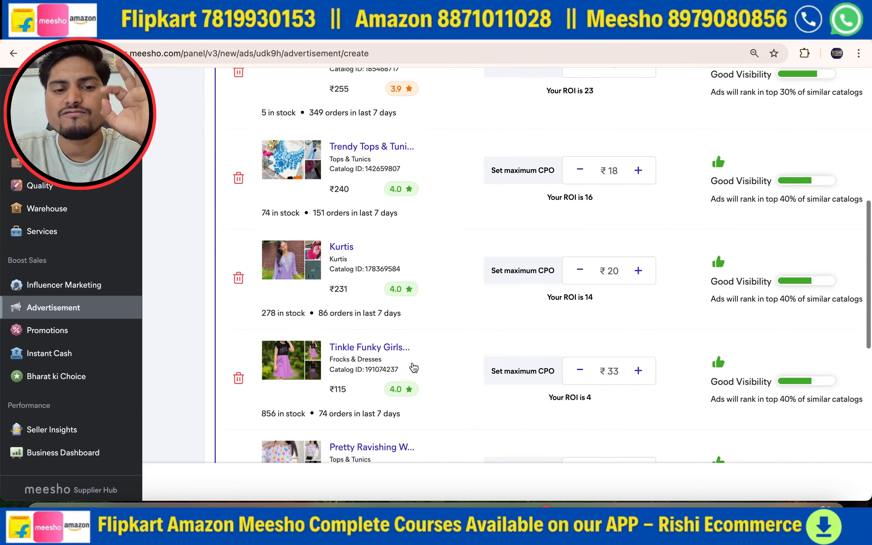
pyautogui.scroll(6, 413, 367)
pyautogui.scroll(7, 413, 364)
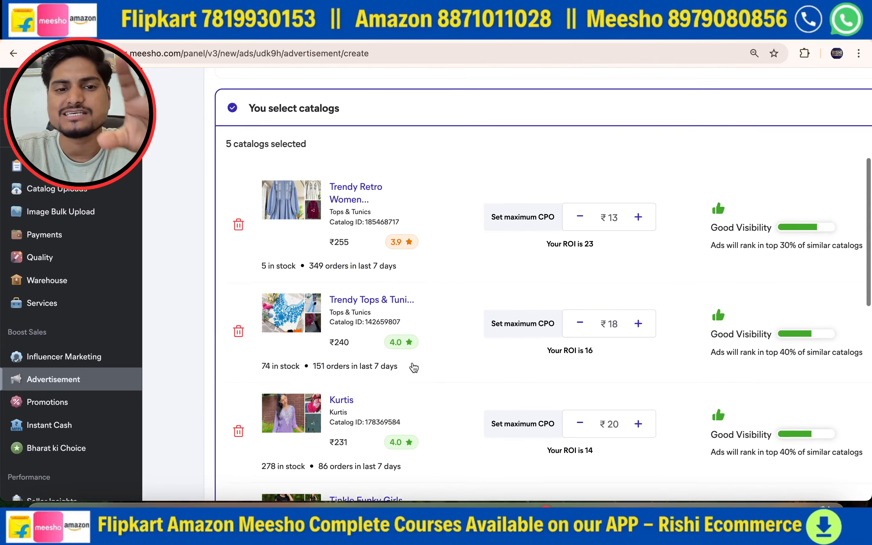
pyautogui.scroll(-1, 413, 365)
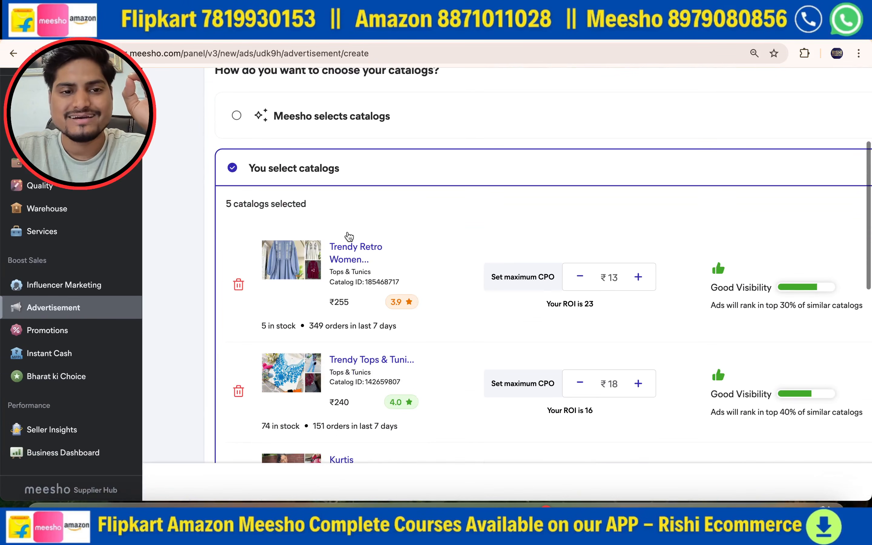
pyautogui.scroll(-8, 451, 403)
pyautogui.scroll(-4, 451, 403)
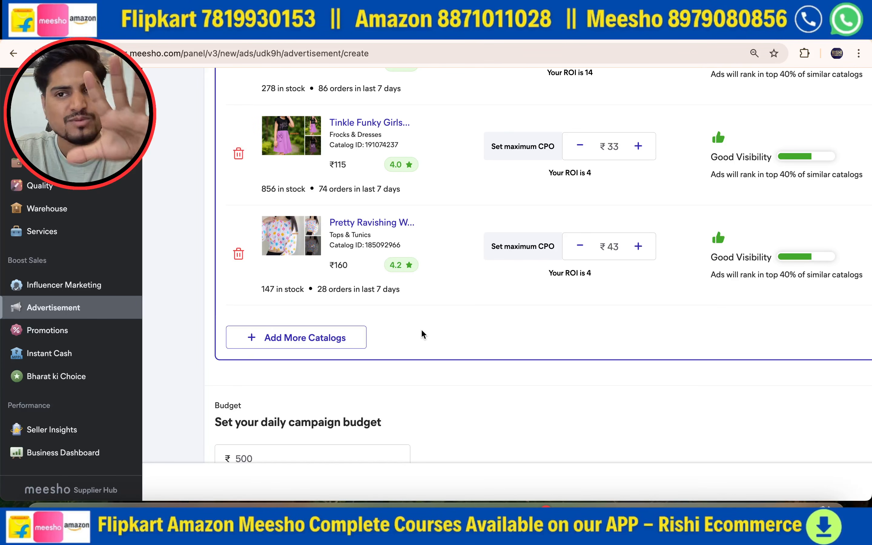
pyautogui.scroll(15, 424, 335)
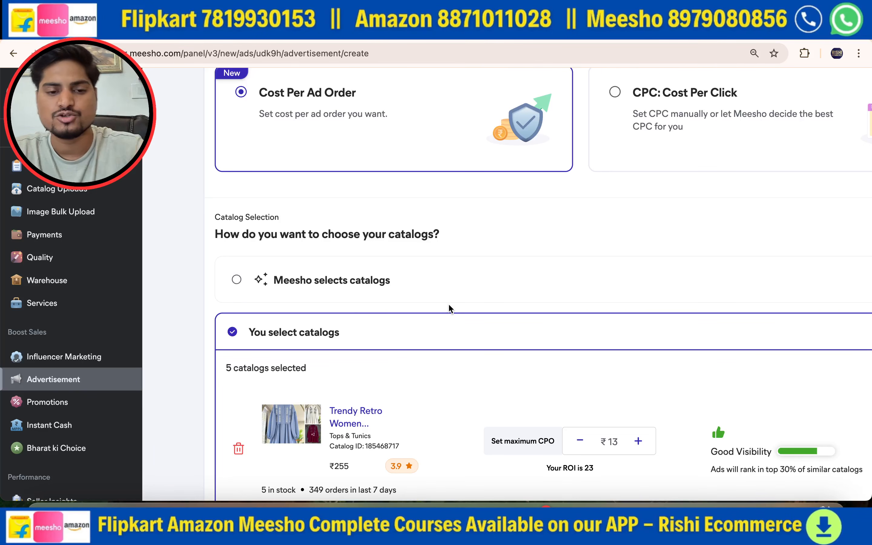
pyautogui.scroll(-8, 451, 309)
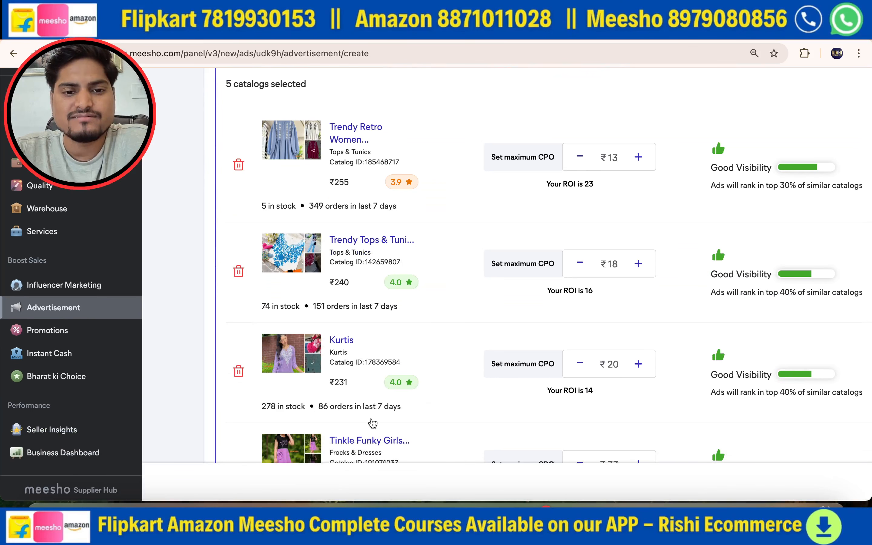
pyautogui.scroll(-5, 373, 424)
pyautogui.scroll(6, 373, 424)
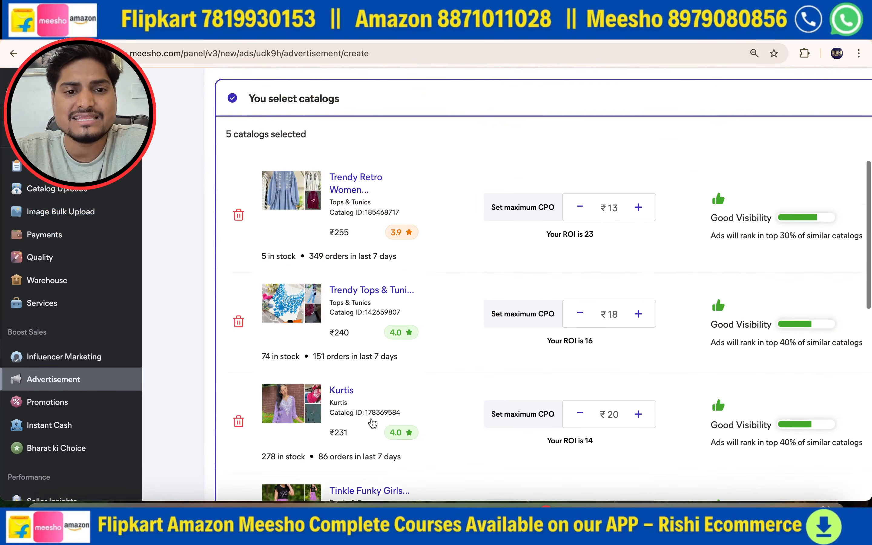
# Step: Remove the Trendy Retro Women catalog rated 3.9 from the campaign's selected catalogs
pyautogui.scroll(2, 373, 423)
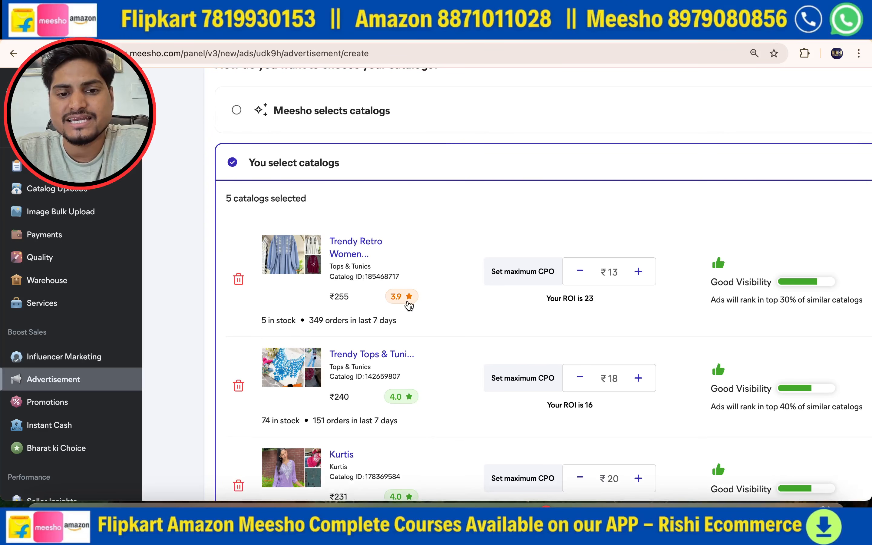
pyautogui.click(239, 279)
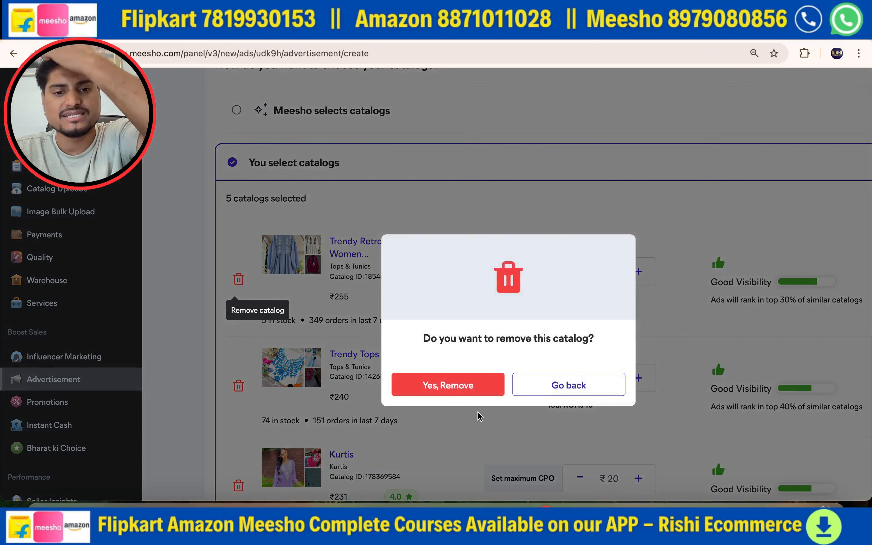
pyautogui.click(465, 385)
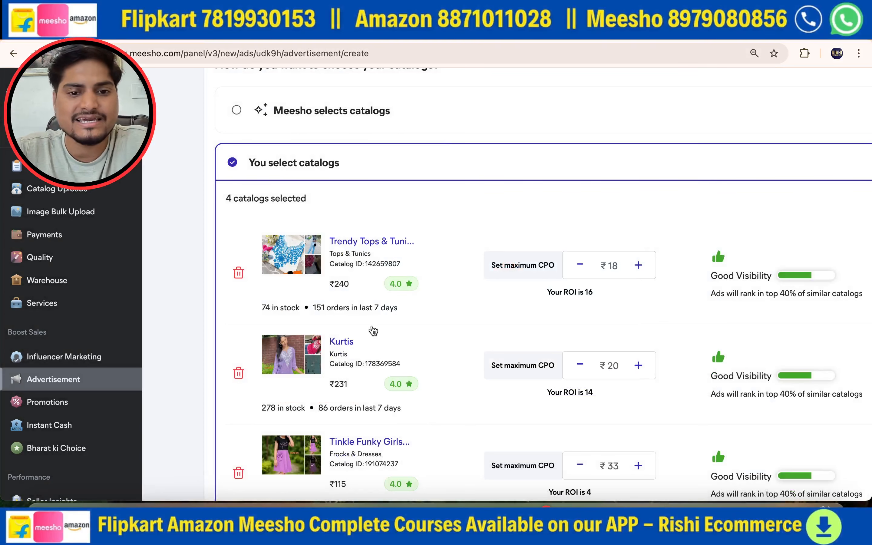
# Step: Review the remaining selected catalogs' ratings, recent orders and maximum CPO settings
pyautogui.scroll(-5, 397, 403)
pyautogui.scroll(3, 397, 404)
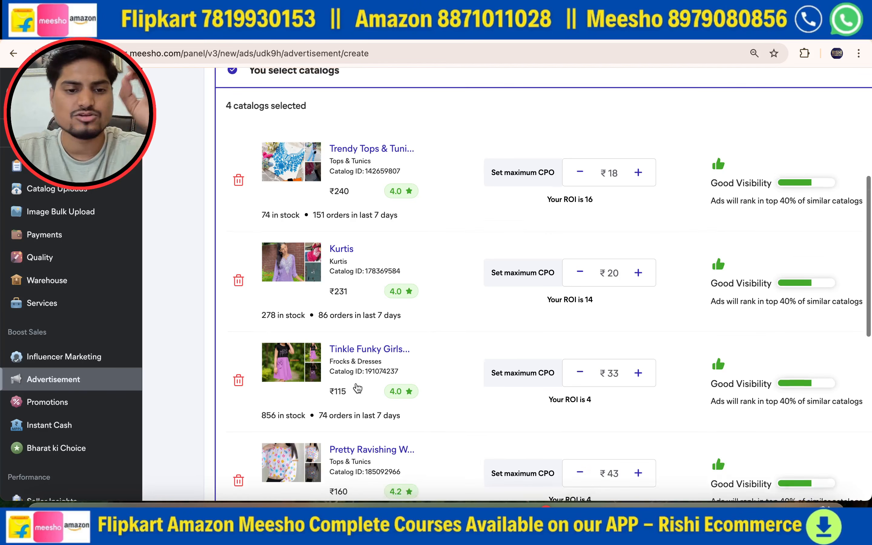
pyautogui.scroll(-3, 358, 388)
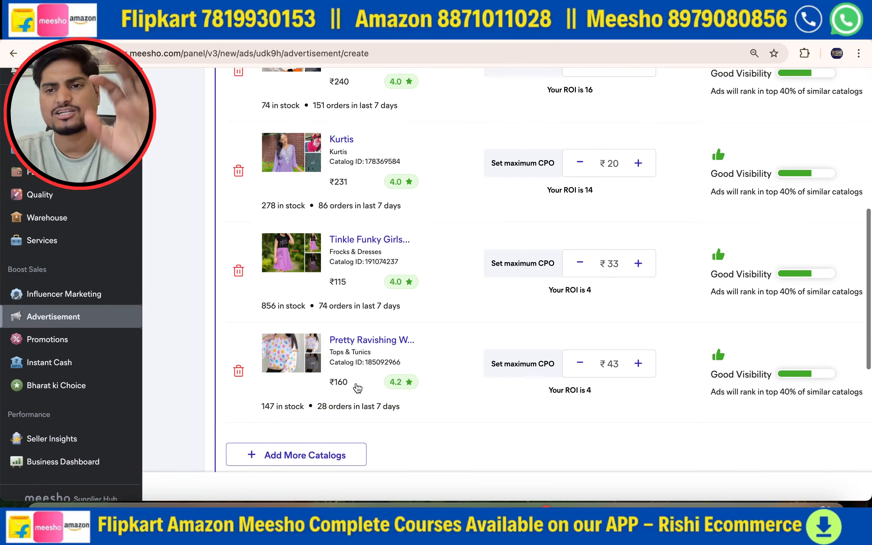
pyautogui.scroll(5, 357, 388)
pyautogui.hscroll(3, 358, 388)
pyautogui.hscroll(3, 357, 387)
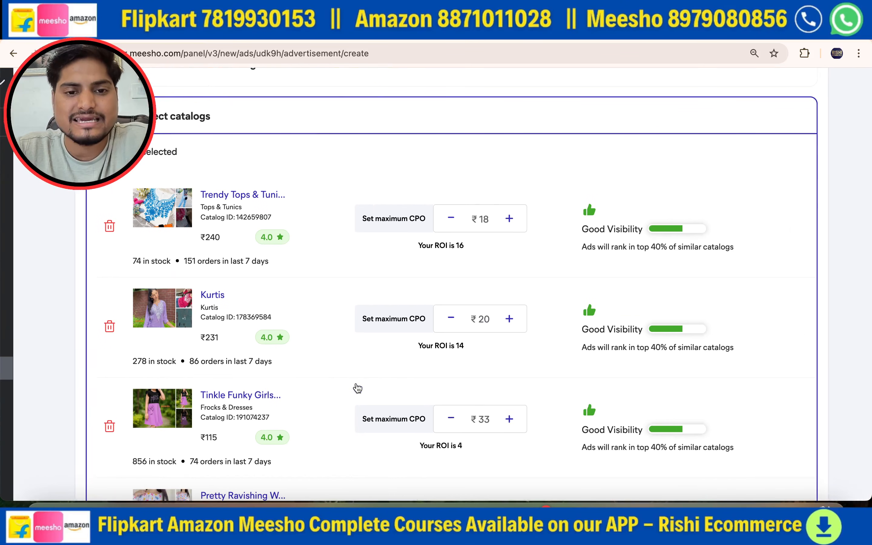